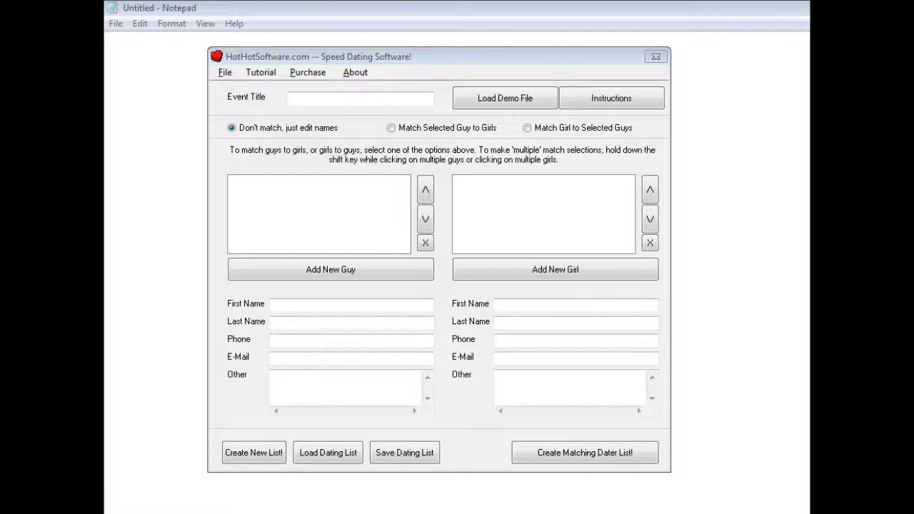
Step: Load the Sample Event demo file and view the first two guys' contact details
left_click(443, 67)
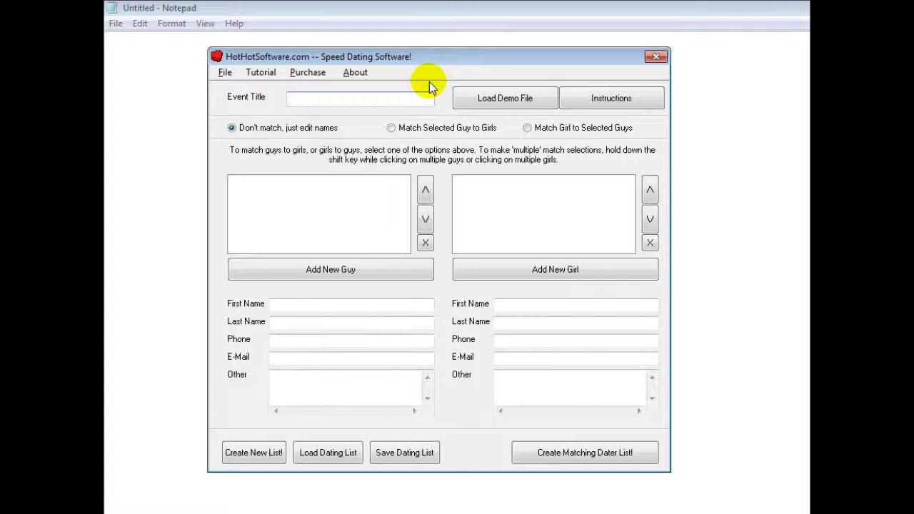
left_click(504, 102)
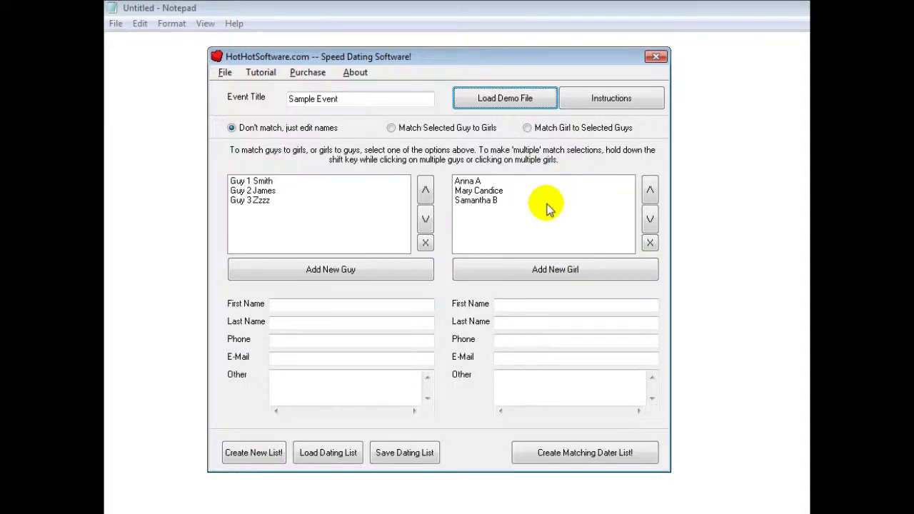
left_click(298, 182)
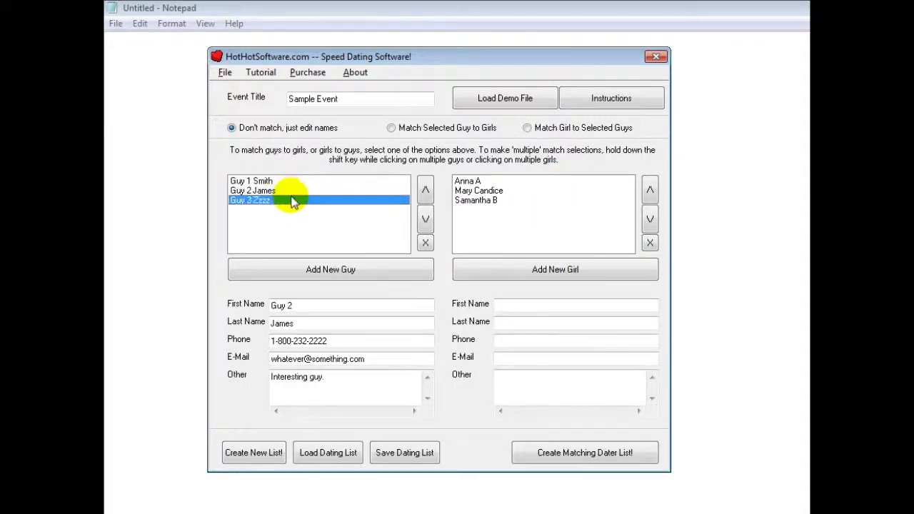
left_click(283, 191)
left_click(472, 182)
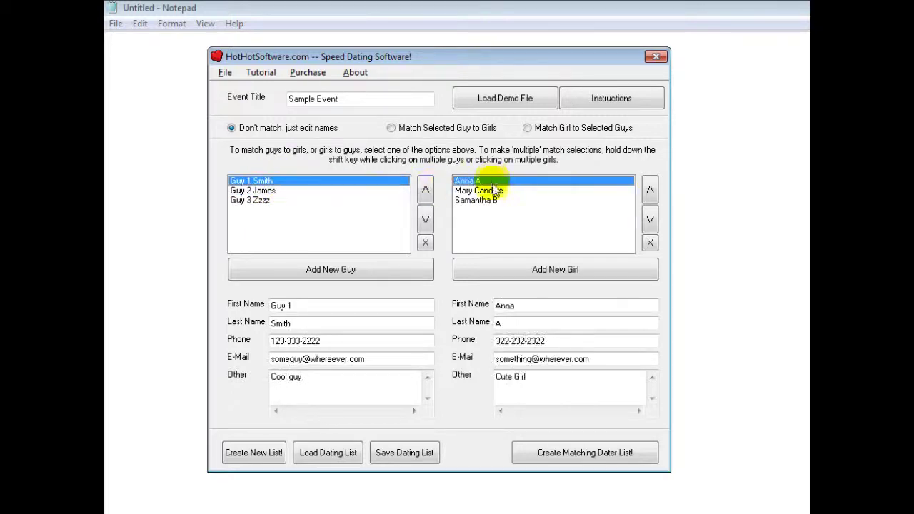
Step: Inspect the contact details of each of the three guys and three girls
left_click(493, 200)
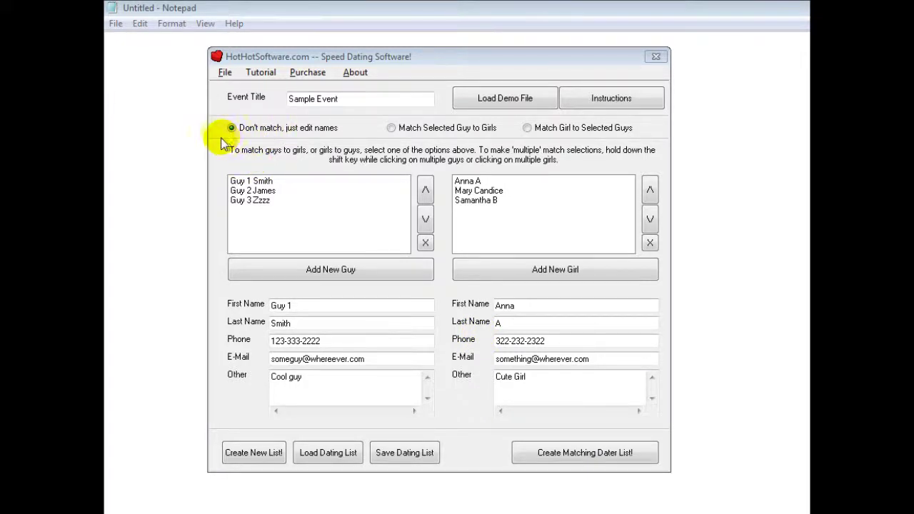
left_click(260, 183)
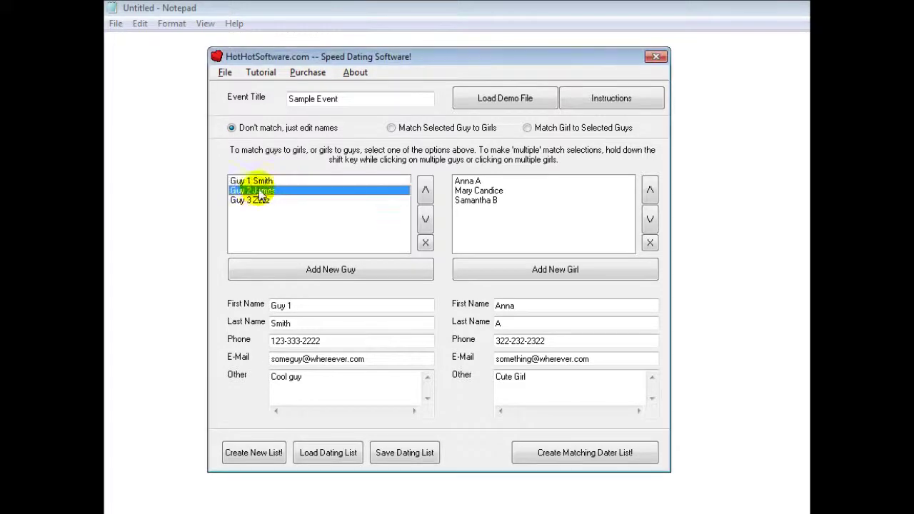
left_click(254, 200)
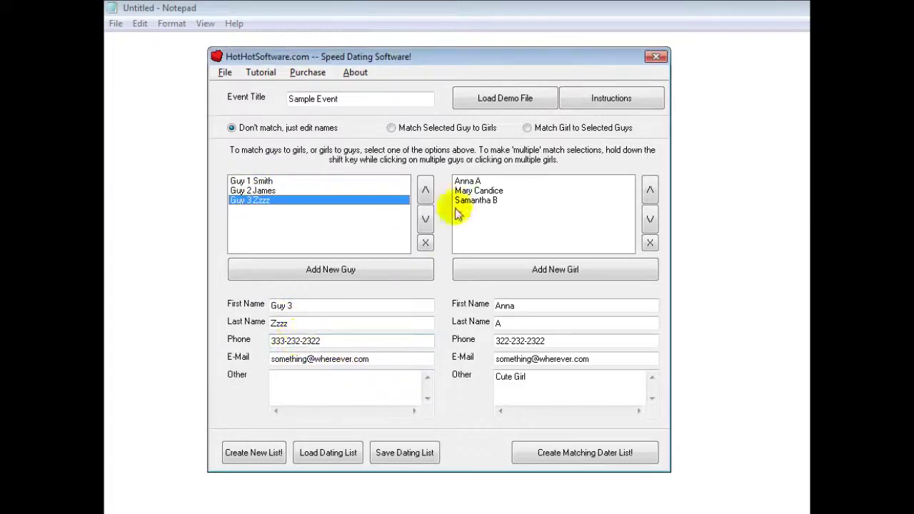
left_click(477, 182)
left_click(482, 201)
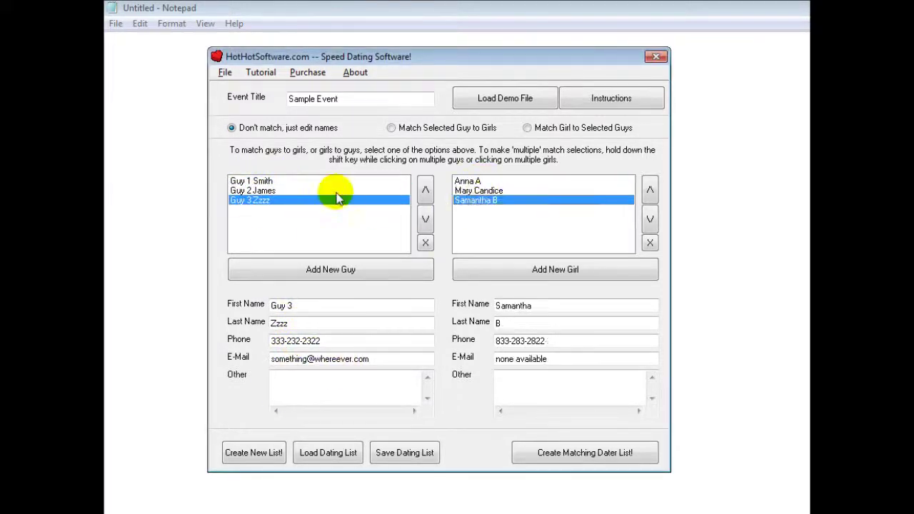
left_click(296, 182)
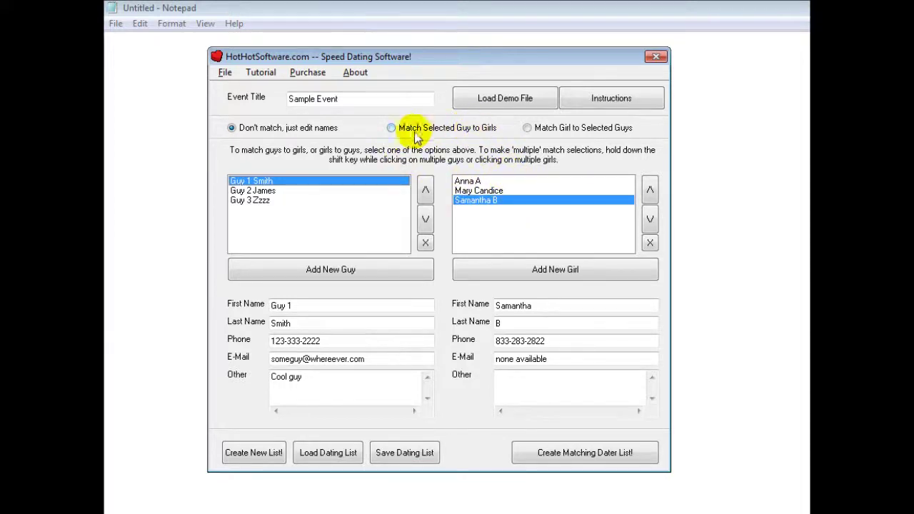
Step: In Match Selected Guy to Girls mode, match Guy 1 with the first and third girls
left_click(392, 128)
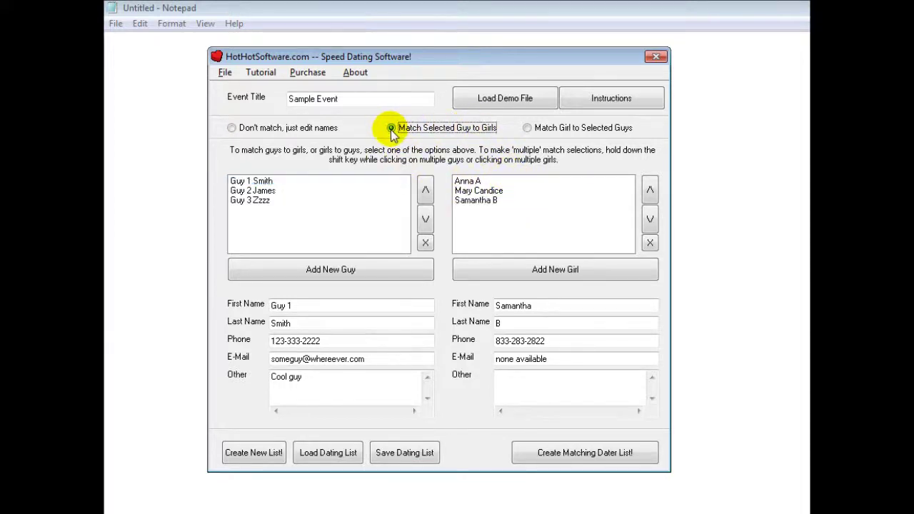
left_click(275, 182)
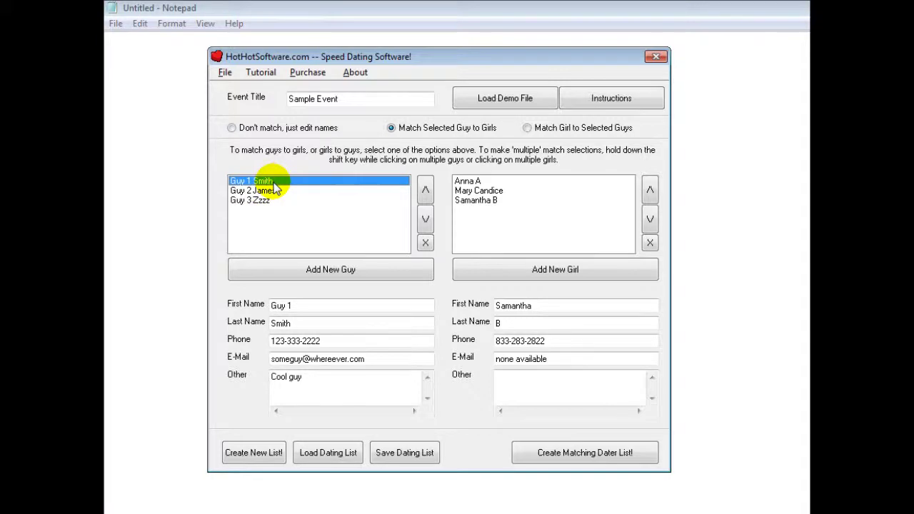
left_click(480, 190)
left_click(470, 180, "ctrl")
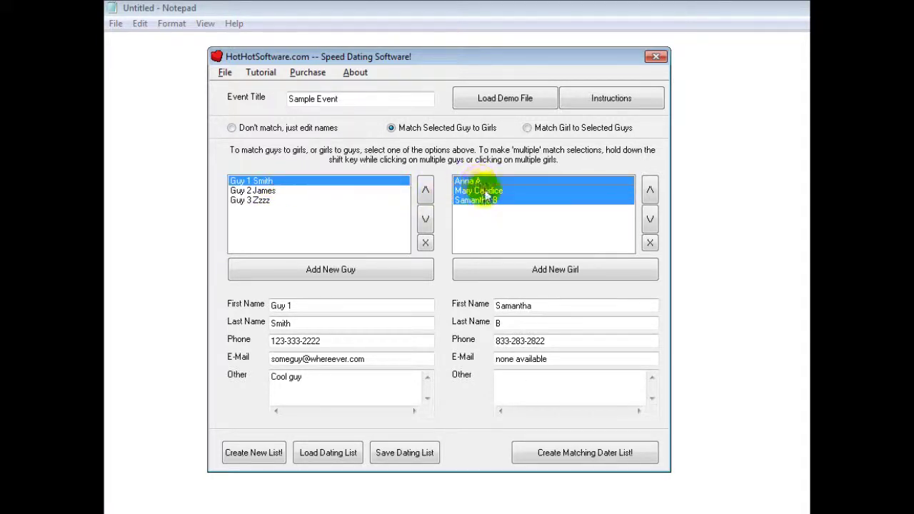
left_click(468, 180, "ctrl")
left_click(475, 182, "ctrl")
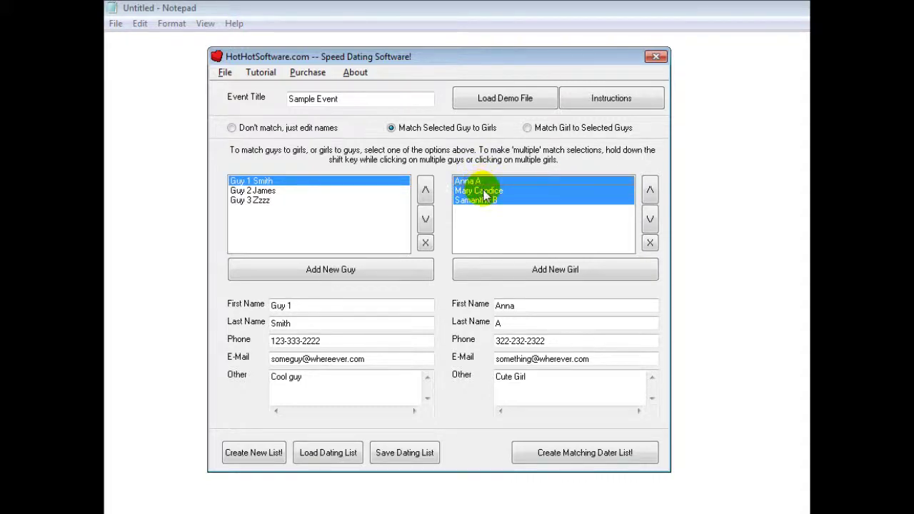
left_click(480, 182, "ctrl")
left_click(486, 192, "ctrl")
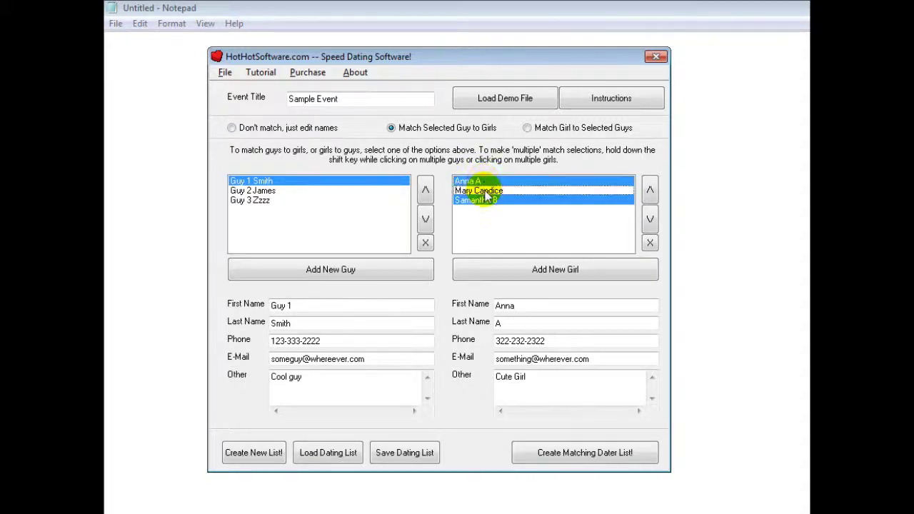
Step: Match Guy 2 with the first two girls and Guy 3 with the third girl, then review both
left_click(273, 191)
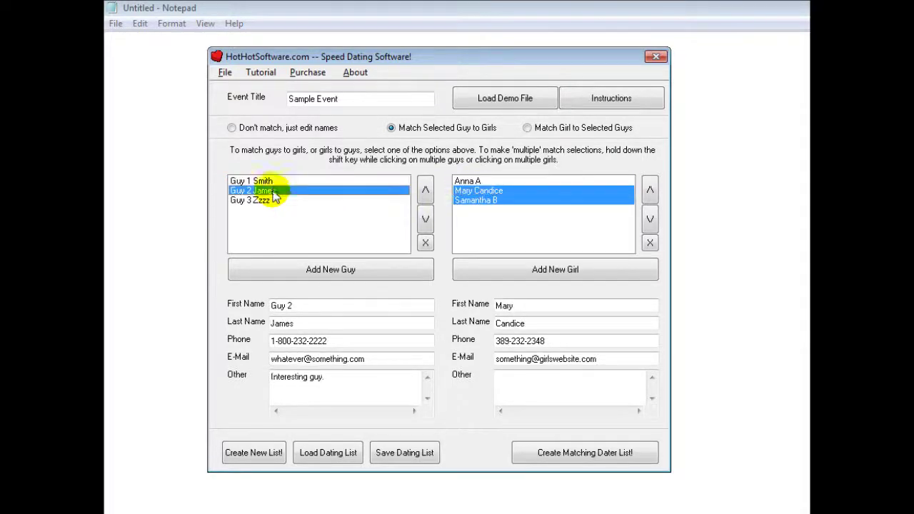
left_click(499, 183)
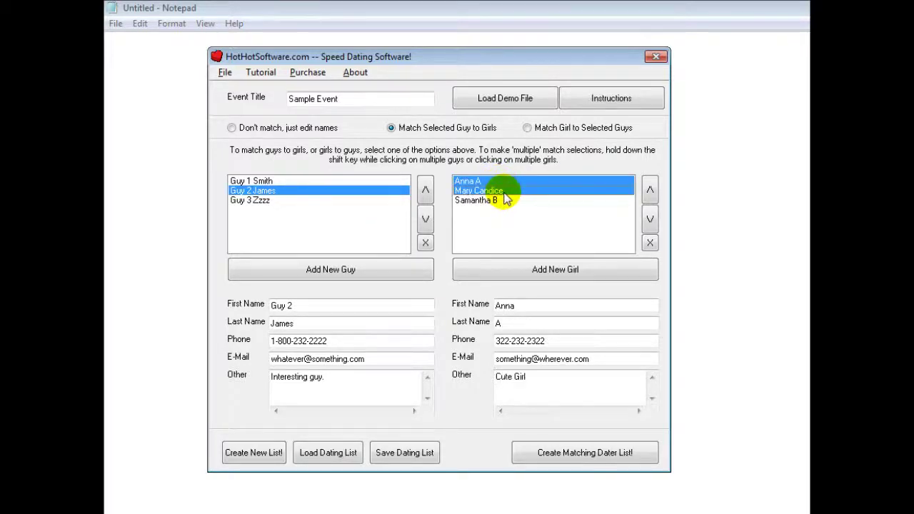
left_click(256, 200)
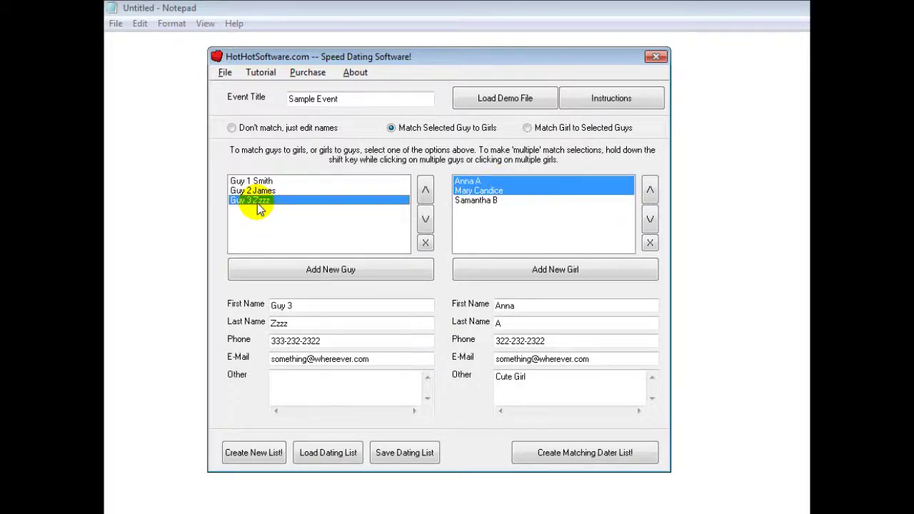
left_click(478, 203)
left_click(290, 189)
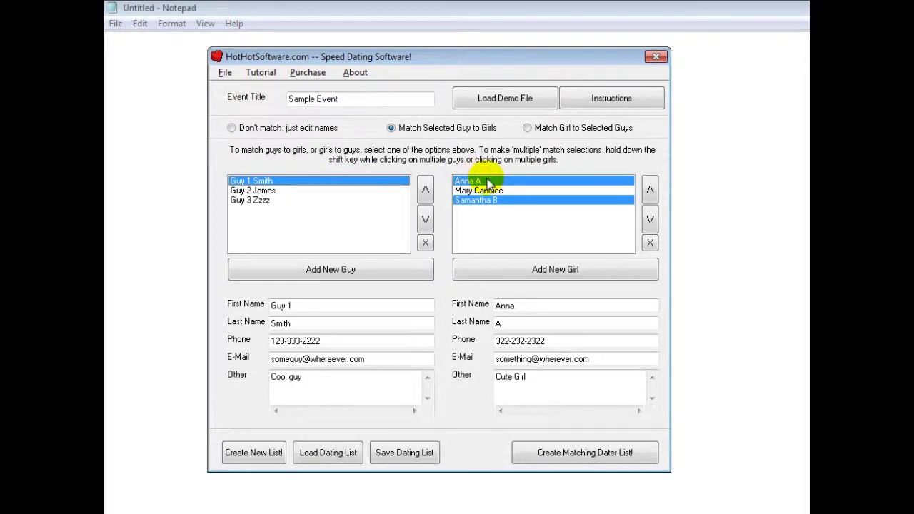
left_click(318, 190)
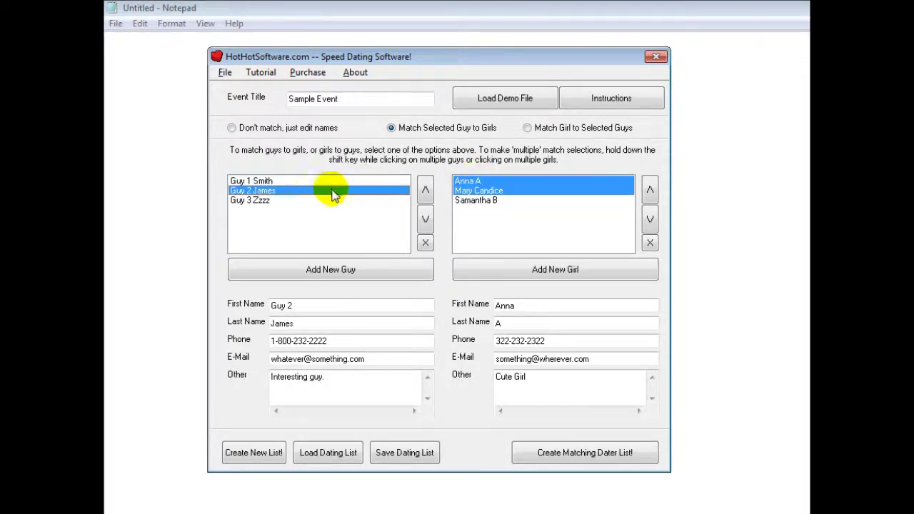
left_click(278, 200)
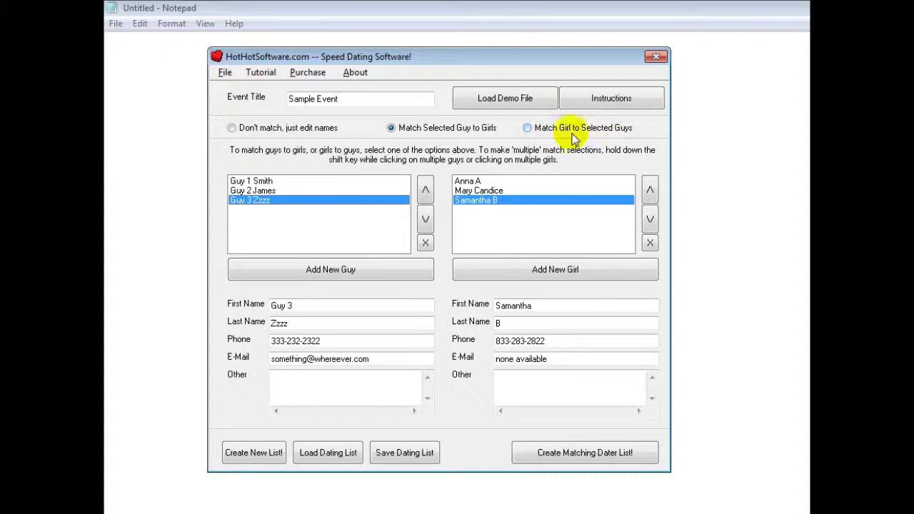
Step: Switch to Match Girl to Selected Guys mode and review each girl's matched guys
left_click(528, 129)
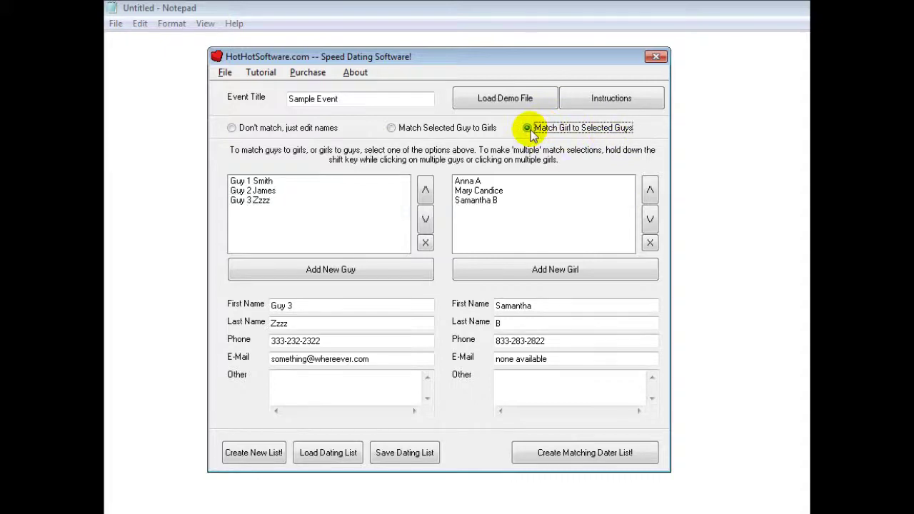
left_click(464, 180)
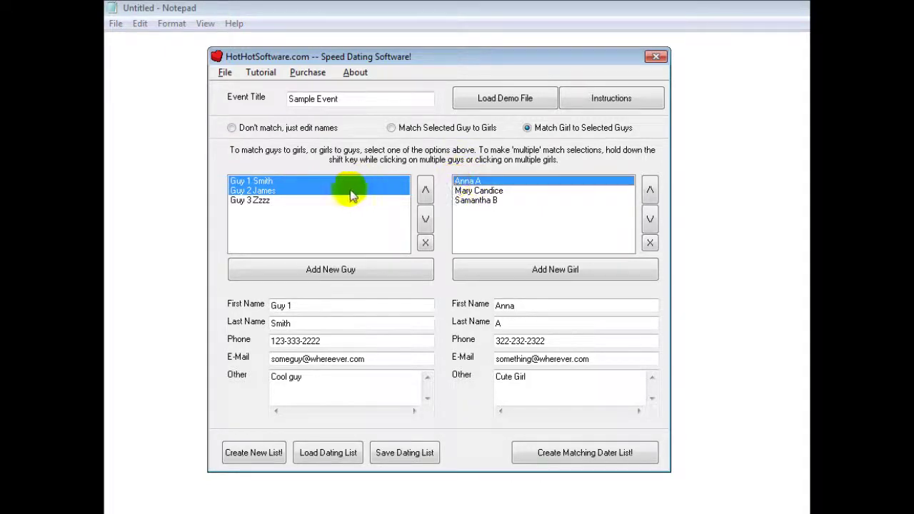
left_click(490, 191)
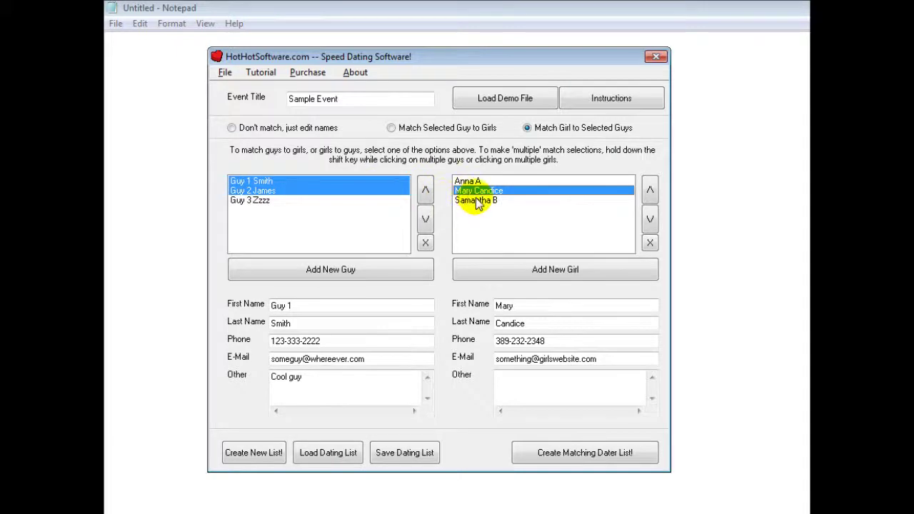
left_click(476, 200)
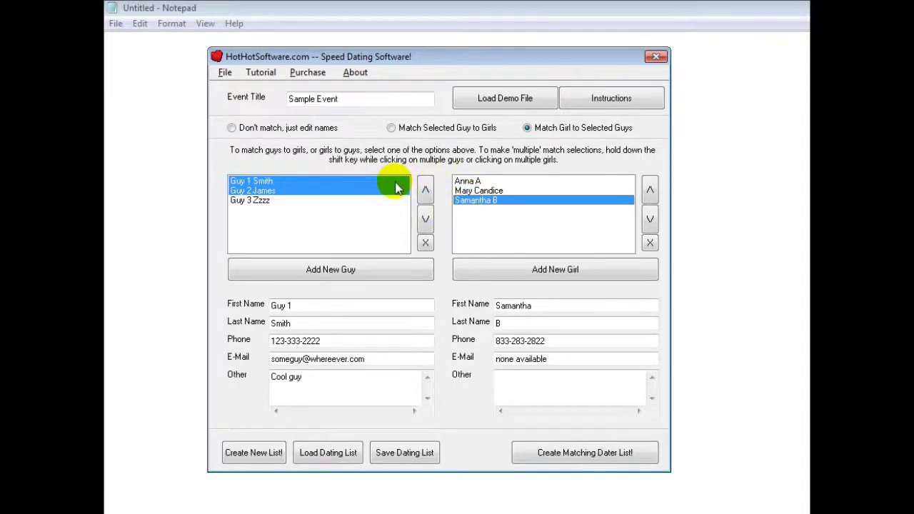
Step: Match the third girl with all three guys and recheck the girls' matches
left_click(372, 202)
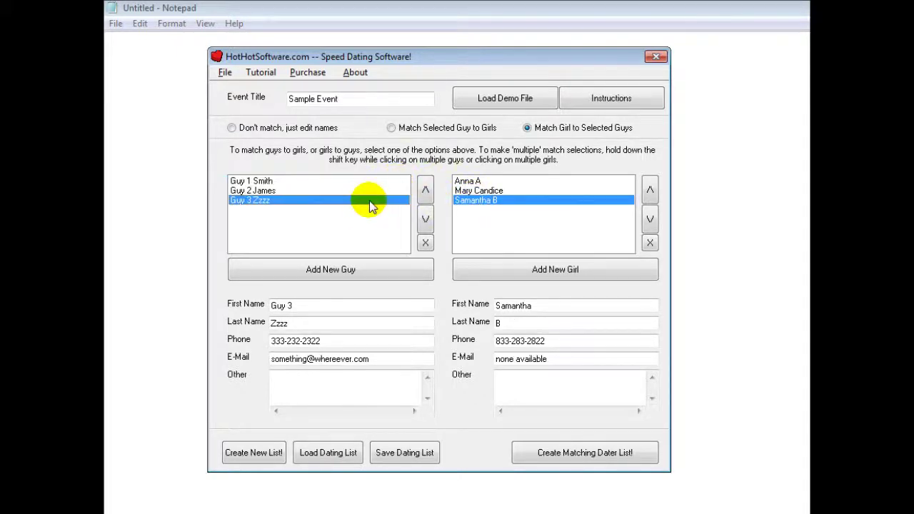
left_click(352, 181, "shift")
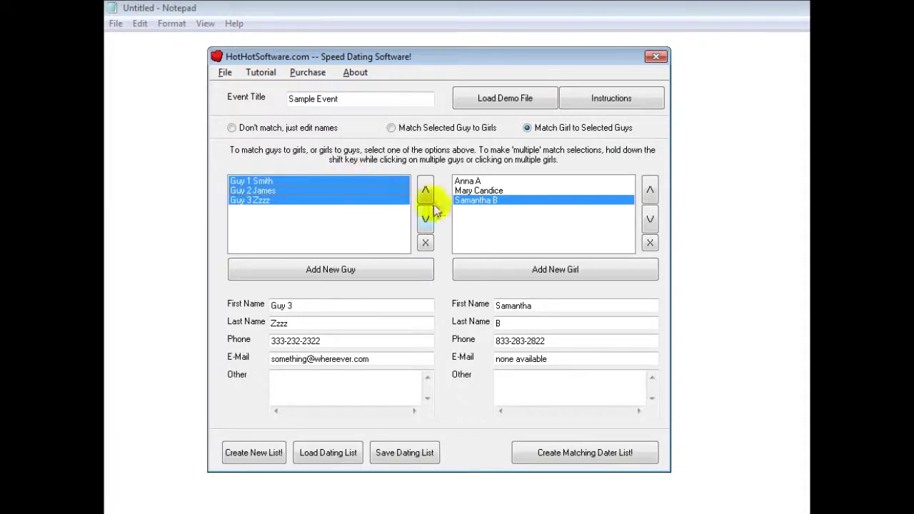
left_click(496, 192)
left_click(490, 190)
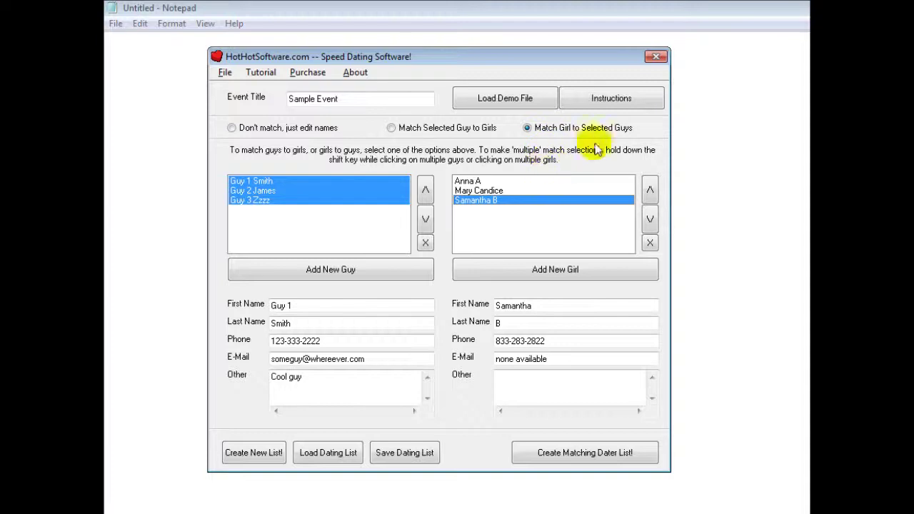
Step: Generate the match e-mails for every guy with Create Results List Now!
left_click(590, 461)
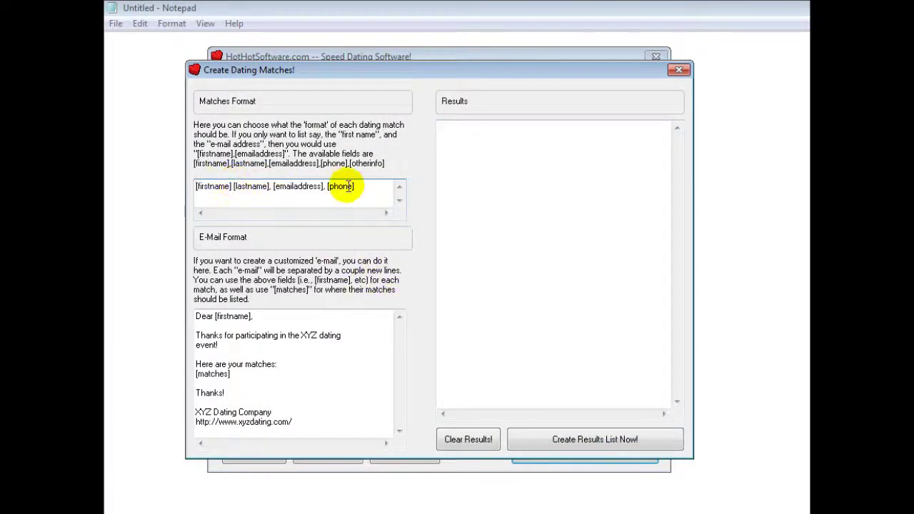
left_click_drag(367, 187, 187, 187)
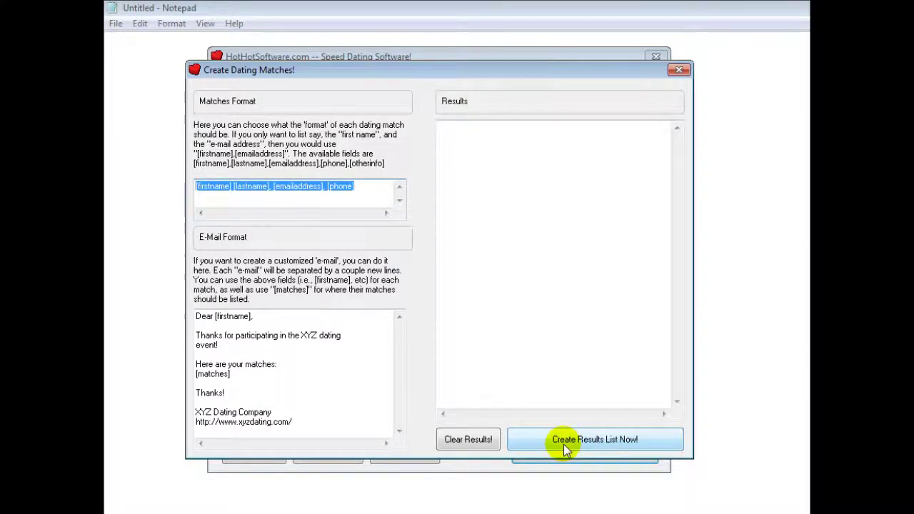
left_click(564, 445)
Step: Select Guy 1's generated e-mail text, then close the Create Dating Matches! window
mouse_move(528, 266)
left_mouse_down()
mouse_move(520, 122)
mouse_move(514, 126)
left_mouse_up()
left_click(469, 119)
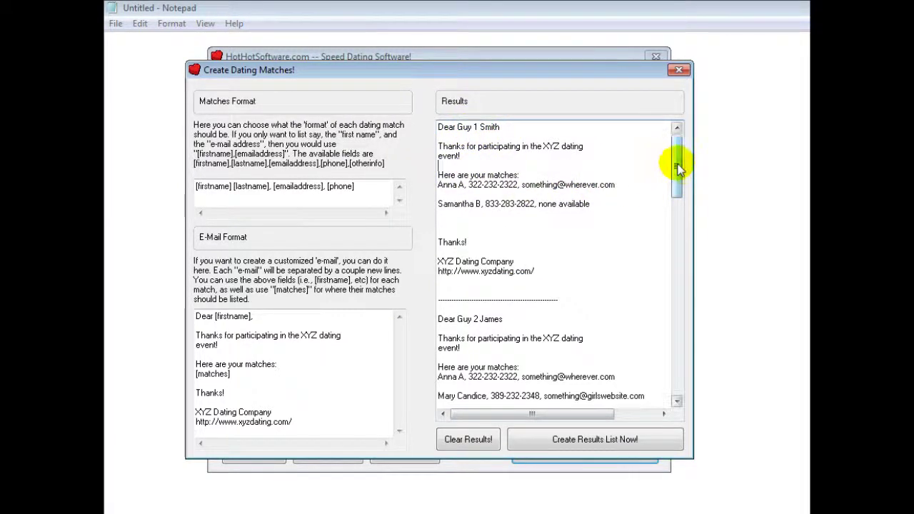
mouse_move(678, 165)
left_mouse_down()
mouse_move(674, 264)
mouse_move(663, 133)
left_mouse_up()
left_click_drag(564, 279, 438, 123)
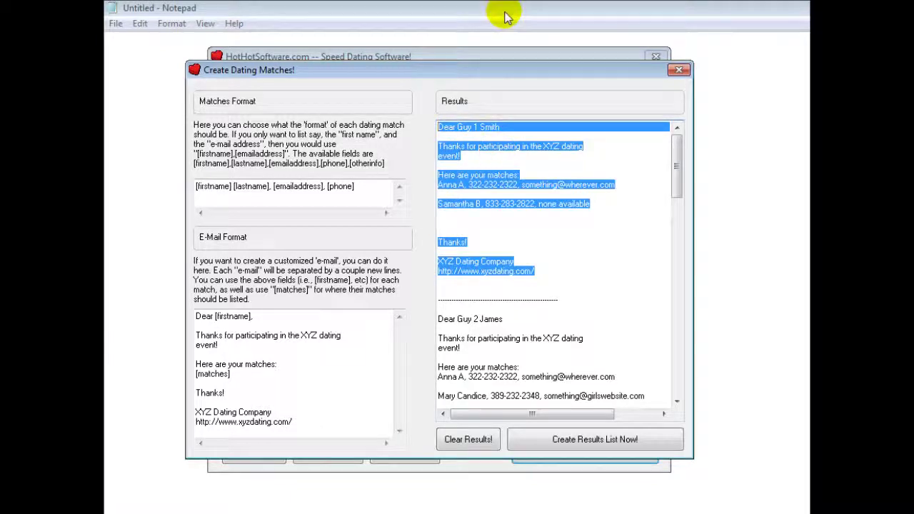
left_click(679, 70)
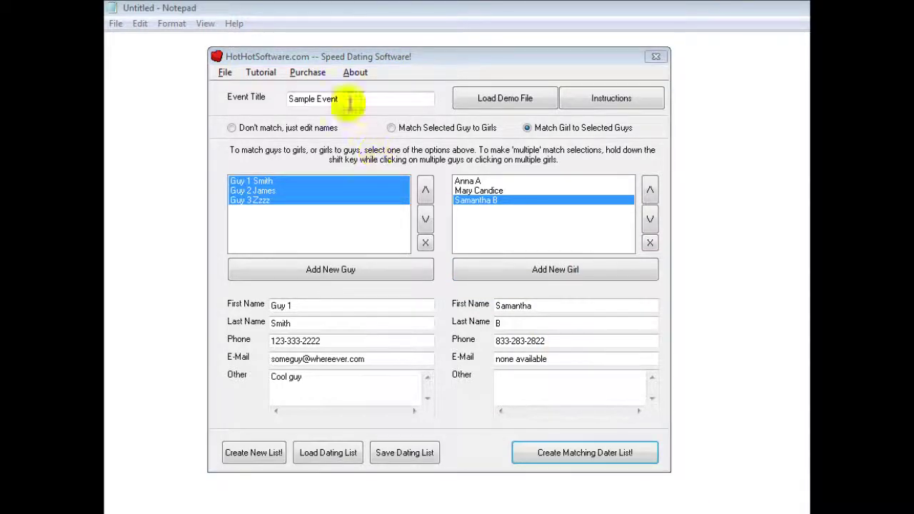
left_click(433, 62)
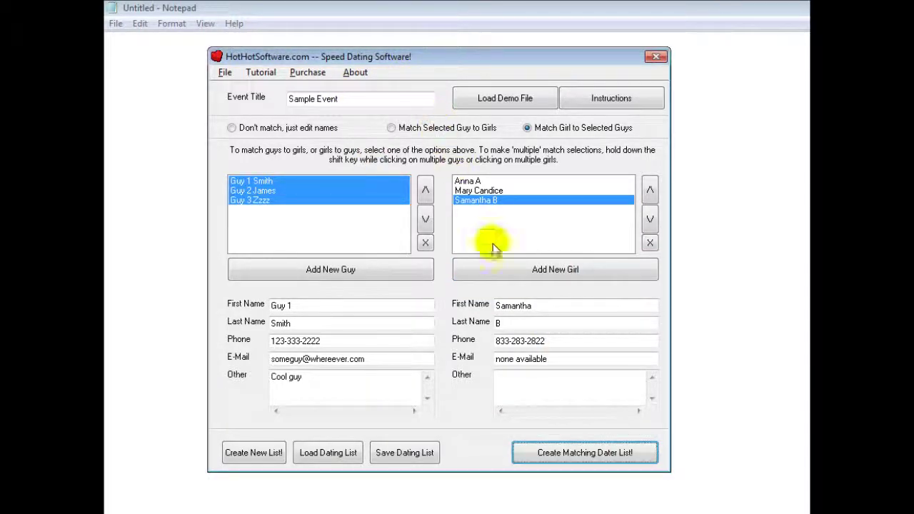